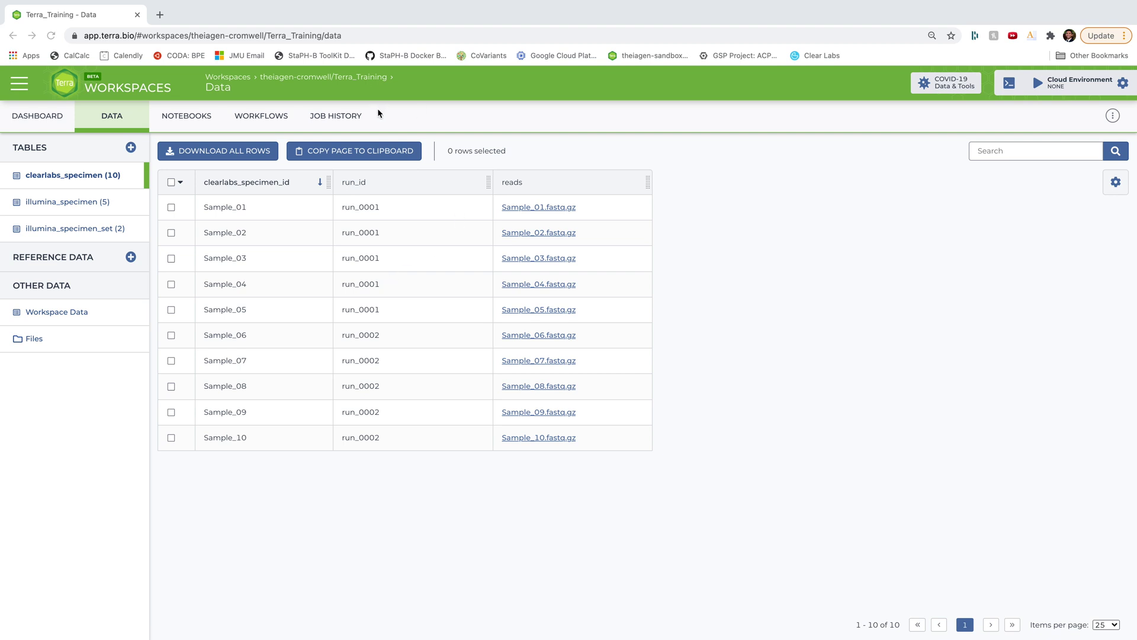
# Step: Open the Terra_Training workspace's Workflows page listing its ten workflows
pyautogui.click(263, 118)
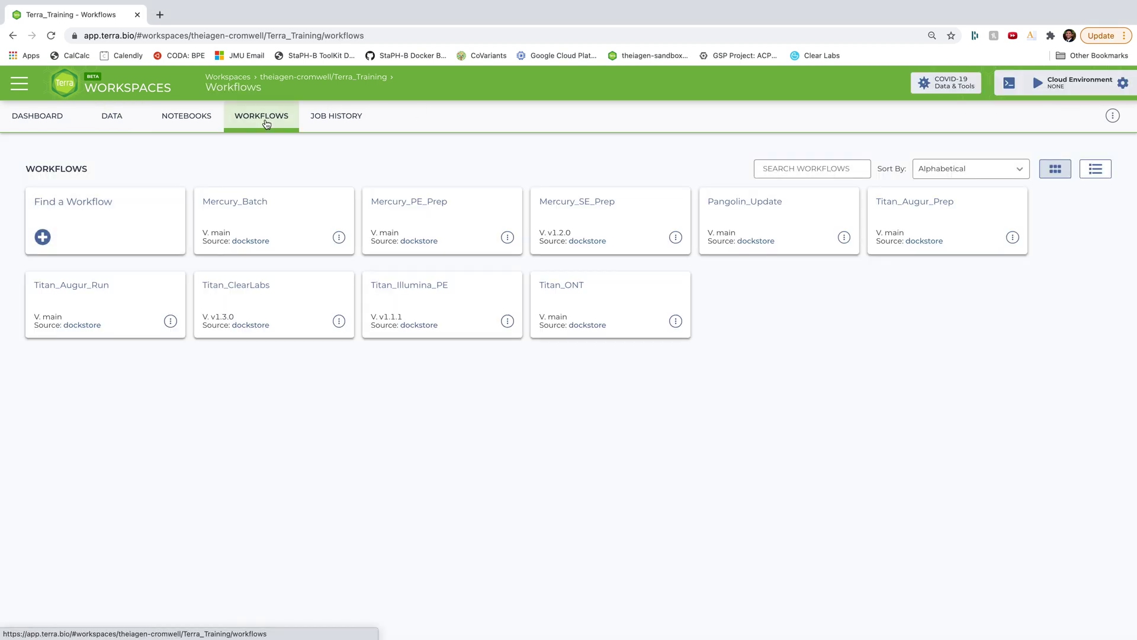
# Step: Open the Titan_ClearLabs workflow configuration and change its version to v1.3.2
pyautogui.click(272, 293)
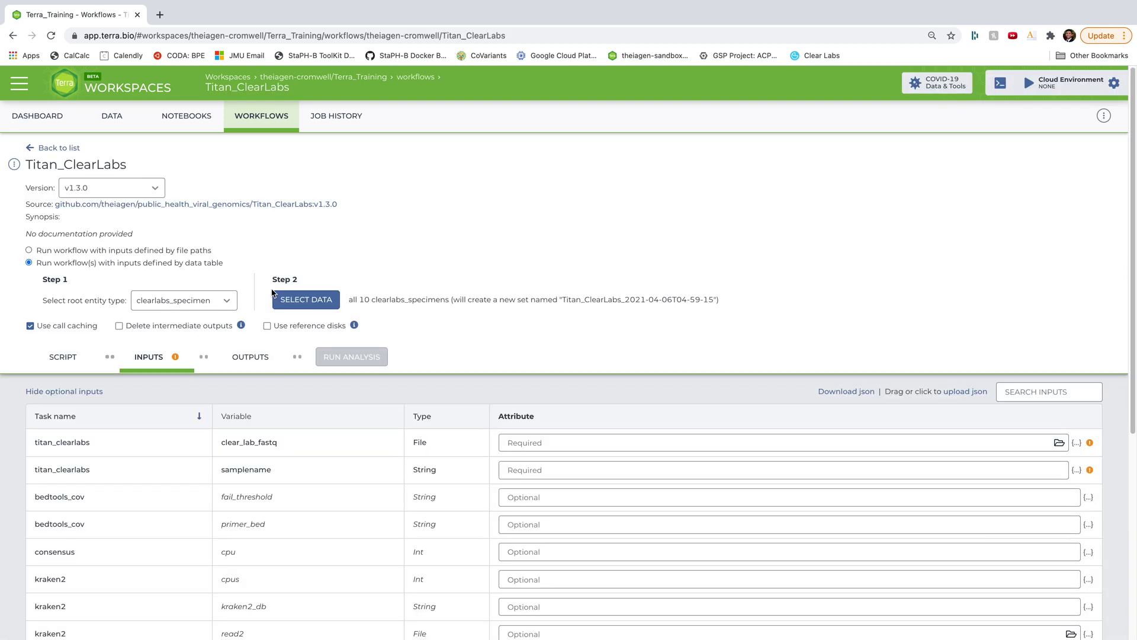
pyautogui.click(155, 189)
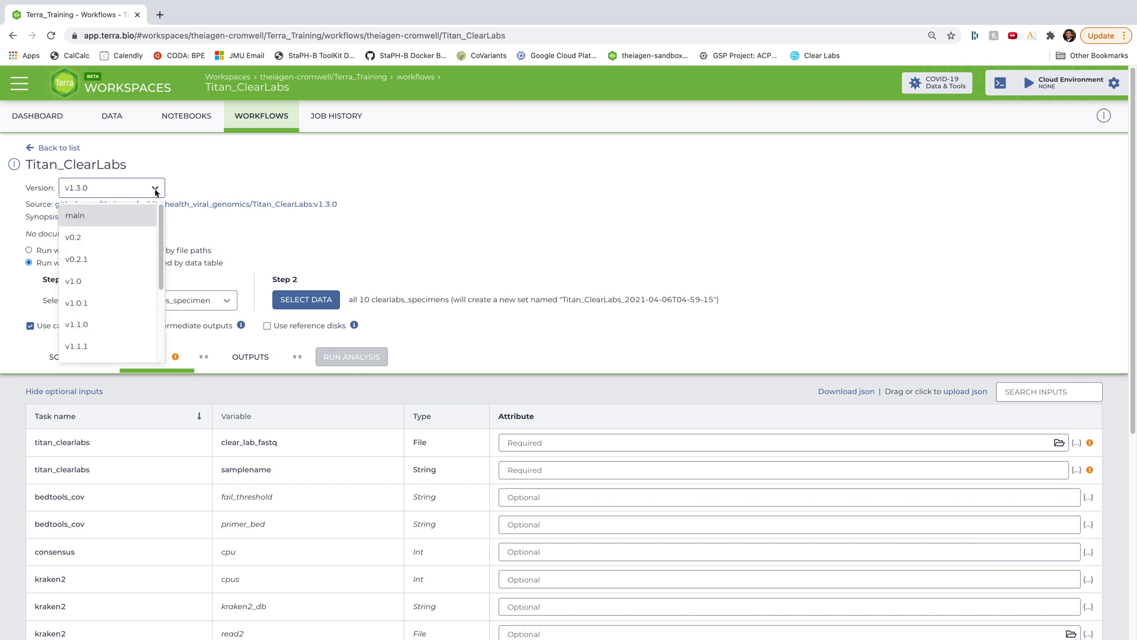
pyautogui.scroll(-3, 122, 251)
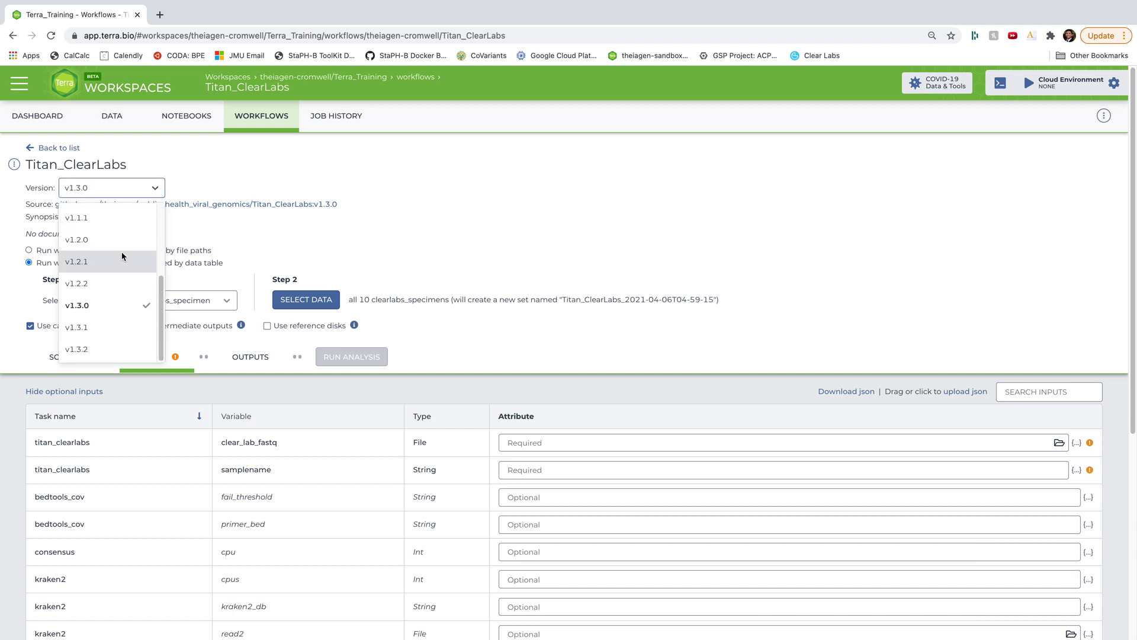
pyautogui.click(94, 348)
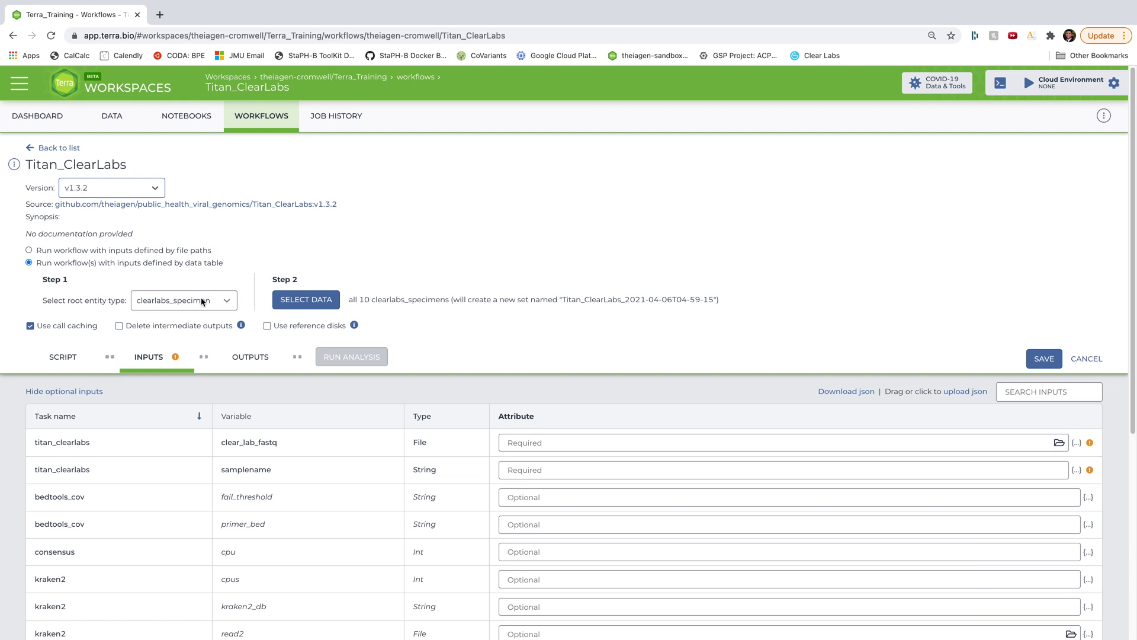
pyautogui.click(202, 301)
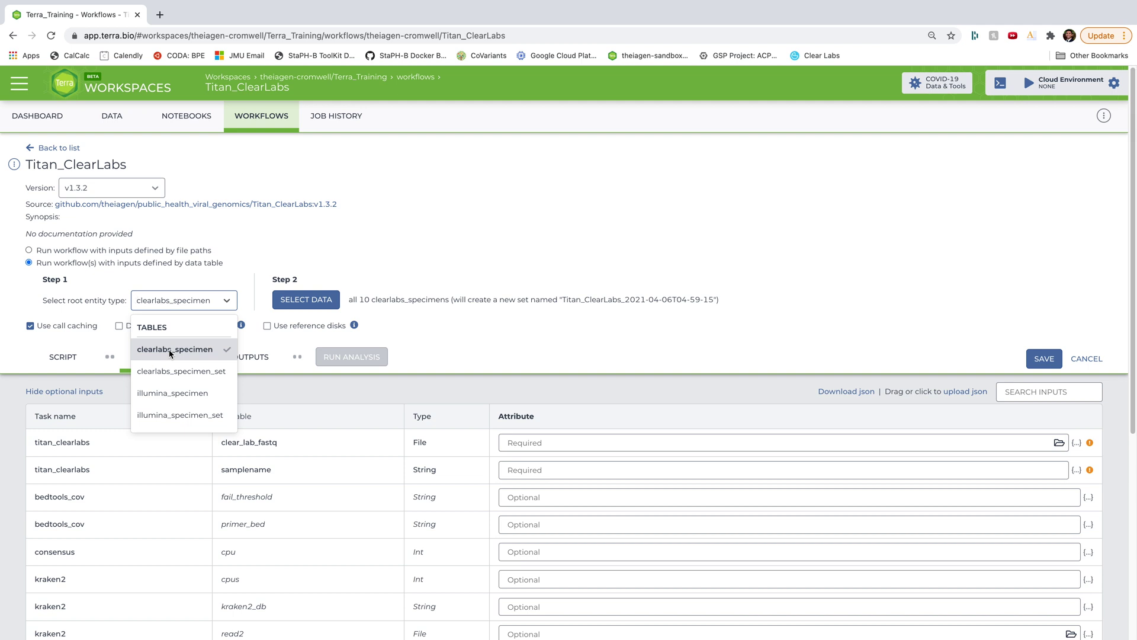
pyautogui.click(171, 352)
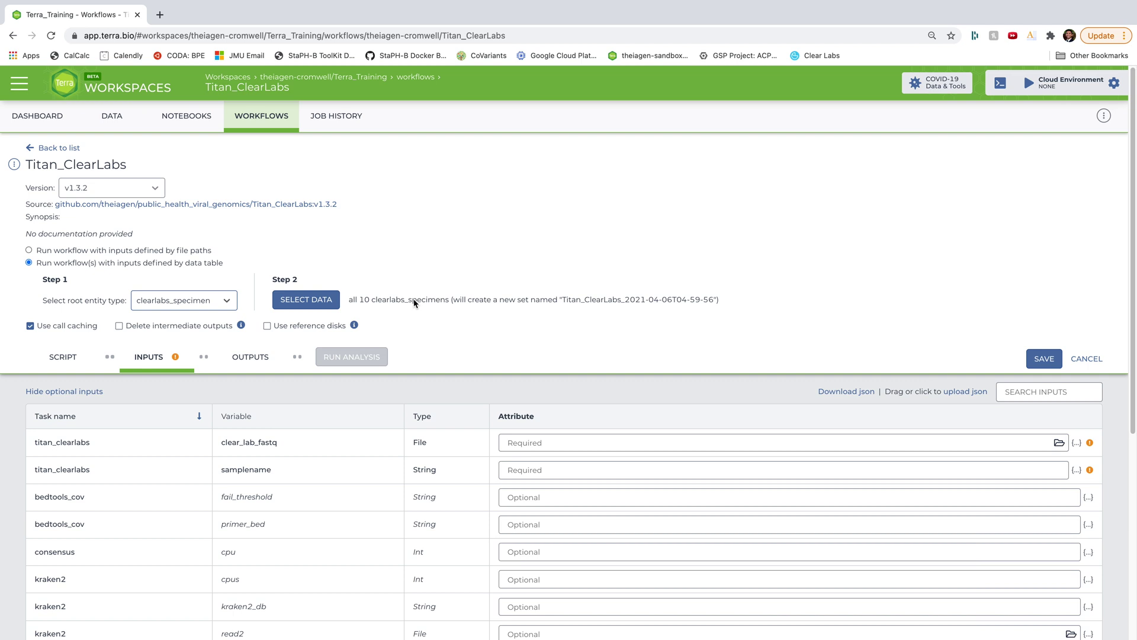
pyautogui.click(305, 305)
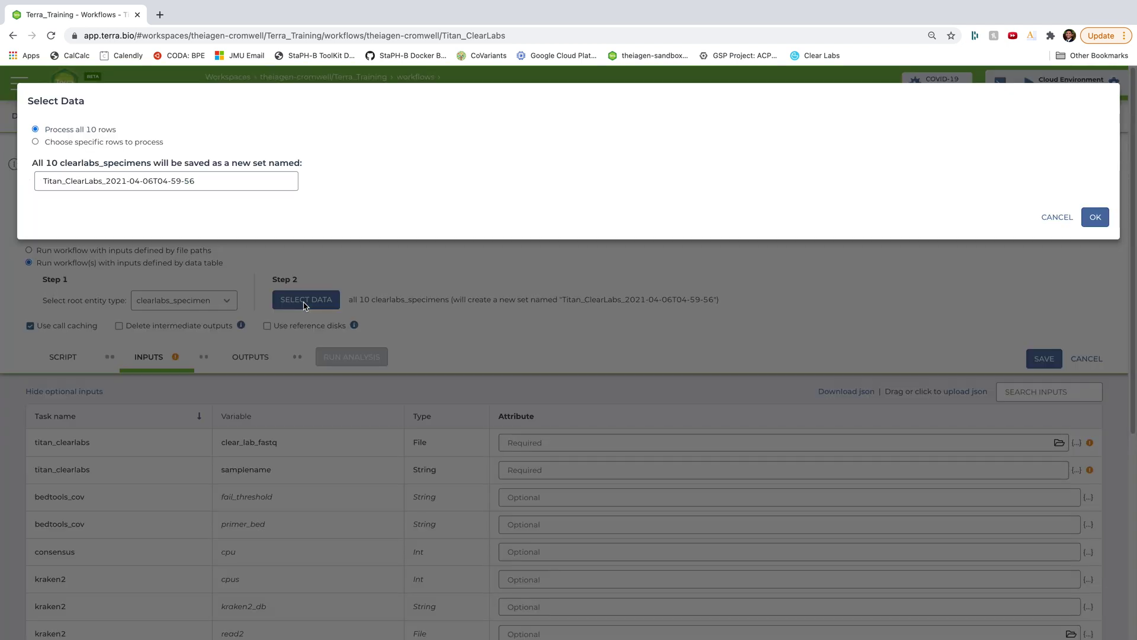
# Step: Select only the five run_0001 specimens, Sample_01 to Sample_05, as rows to process
pyautogui.click(35, 142)
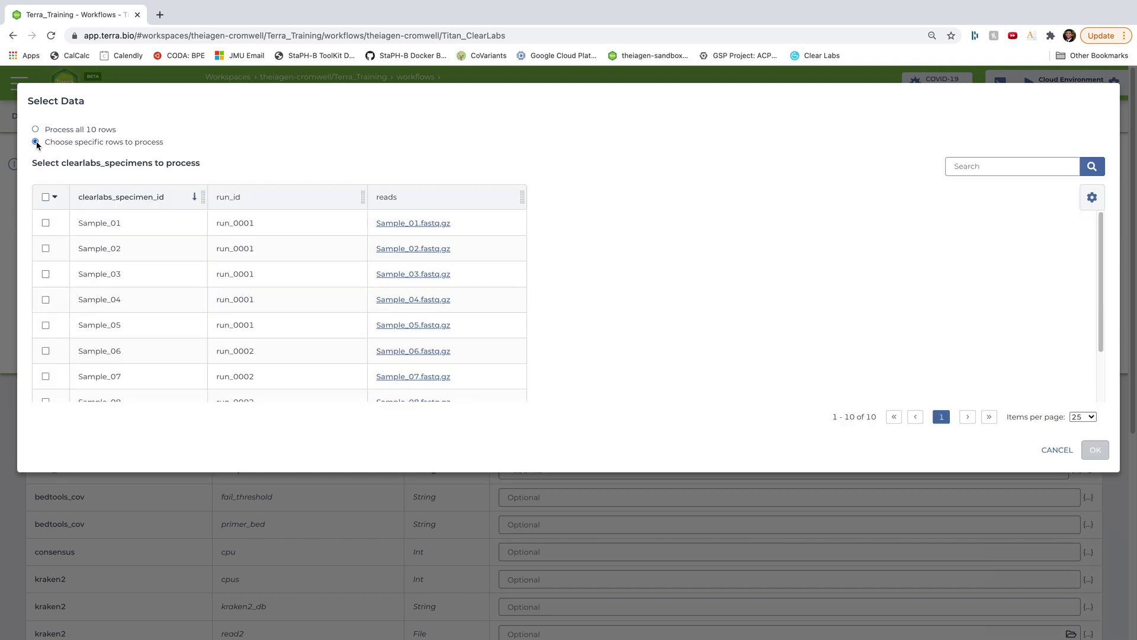
pyautogui.click(959, 173)
pyautogui.write('run_0001')
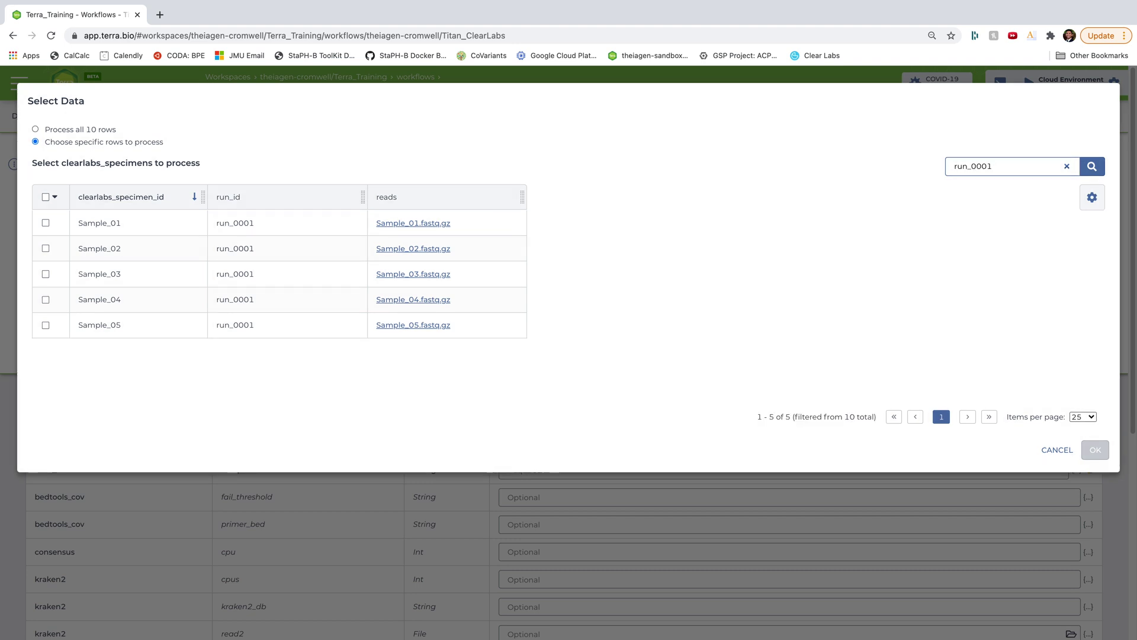
pyautogui.click(45, 198)
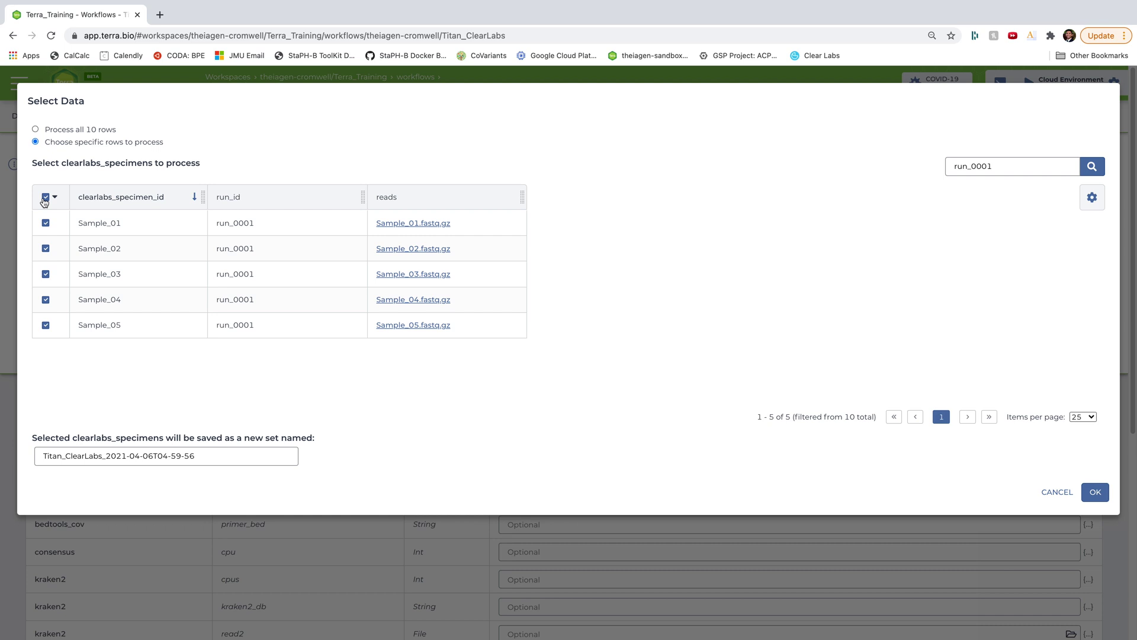
pyautogui.click(1097, 494)
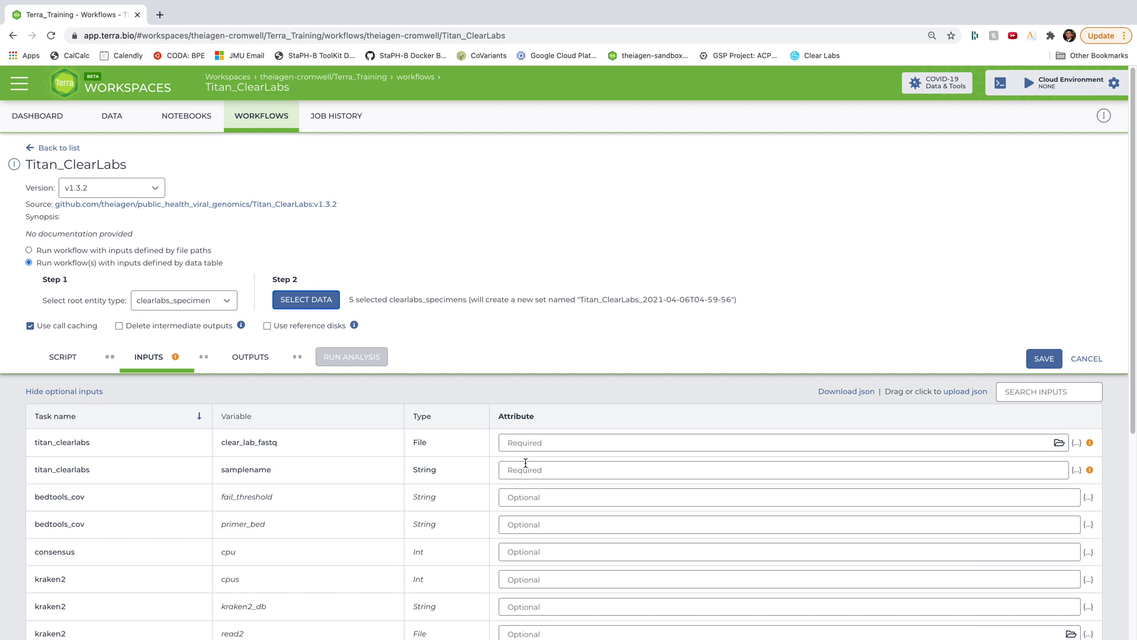
pyautogui.scroll(-1, 525, 463)
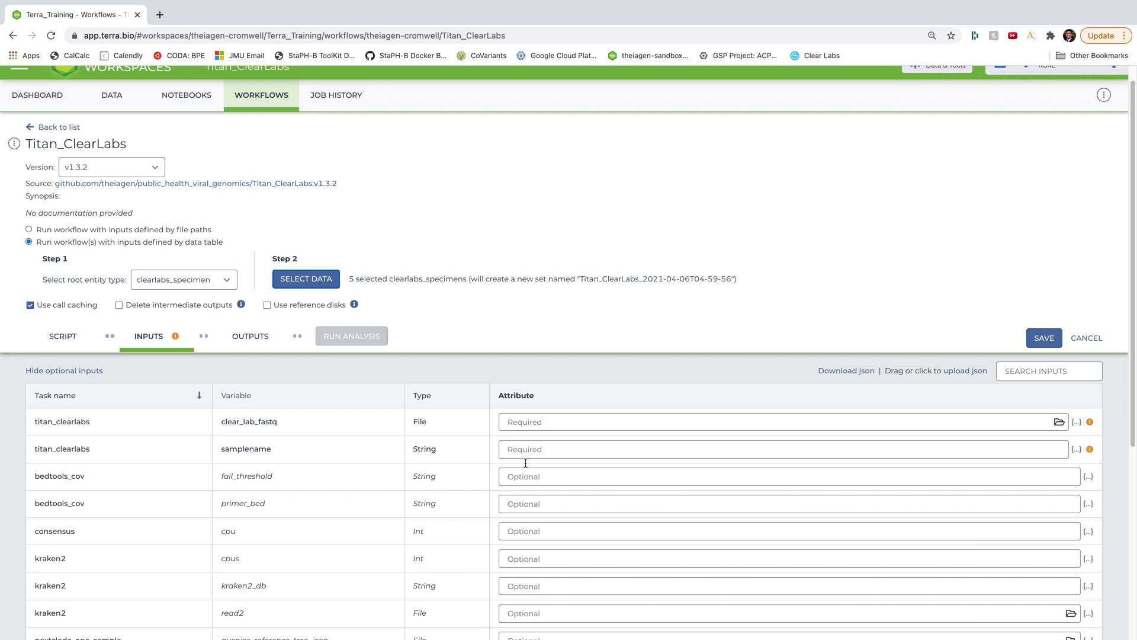
pyautogui.scroll(-5, 525, 462)
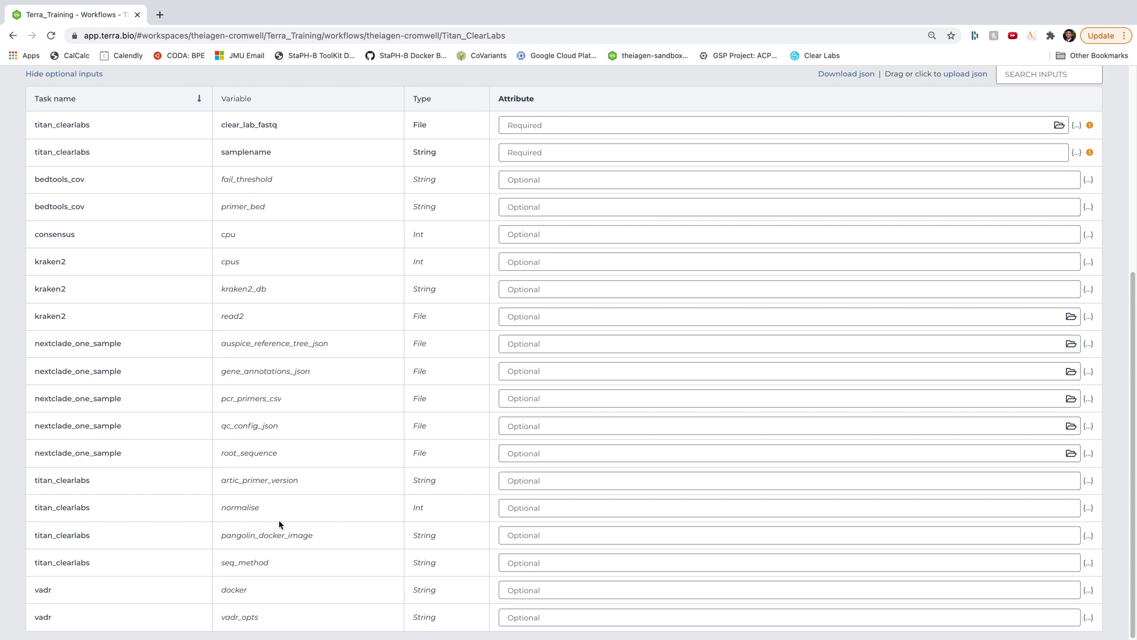
pyautogui.scroll(5, 279, 520)
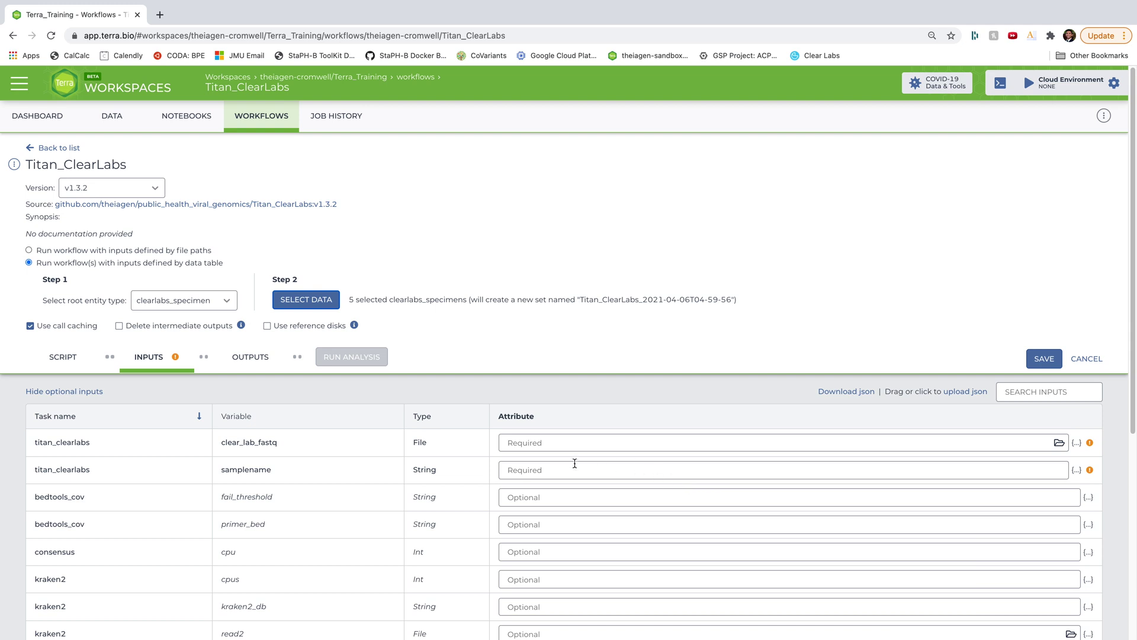
# Step: Set the clear_lab_fastq input to this.reads
pyautogui.click(557, 447)
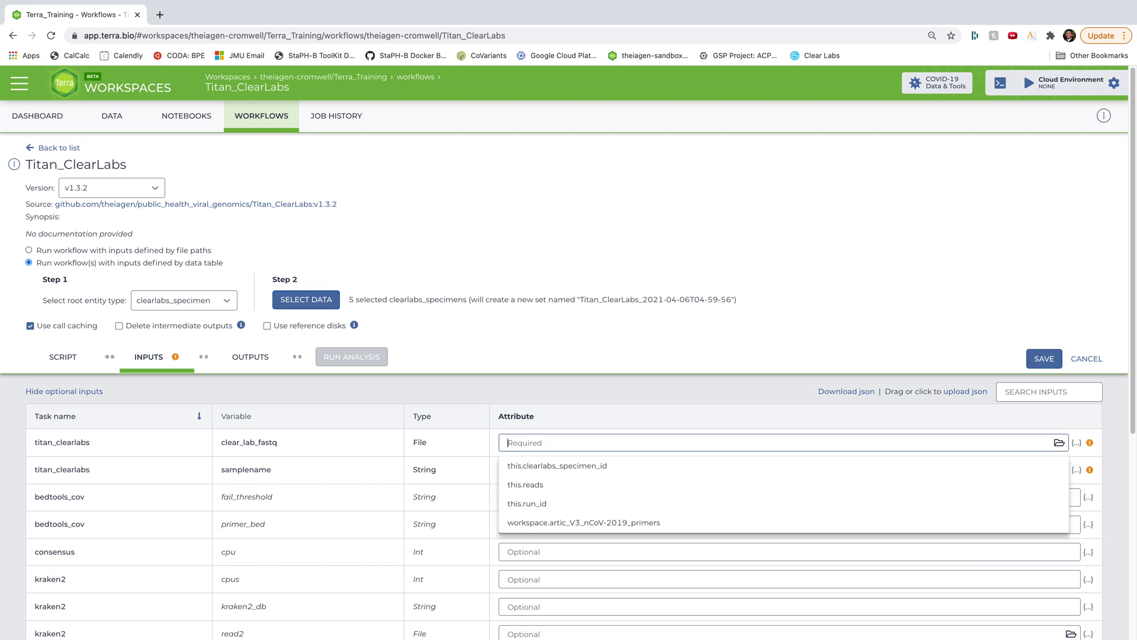
pyautogui.write('this')
pyautogui.press('Down')
pyautogui.press('Down')
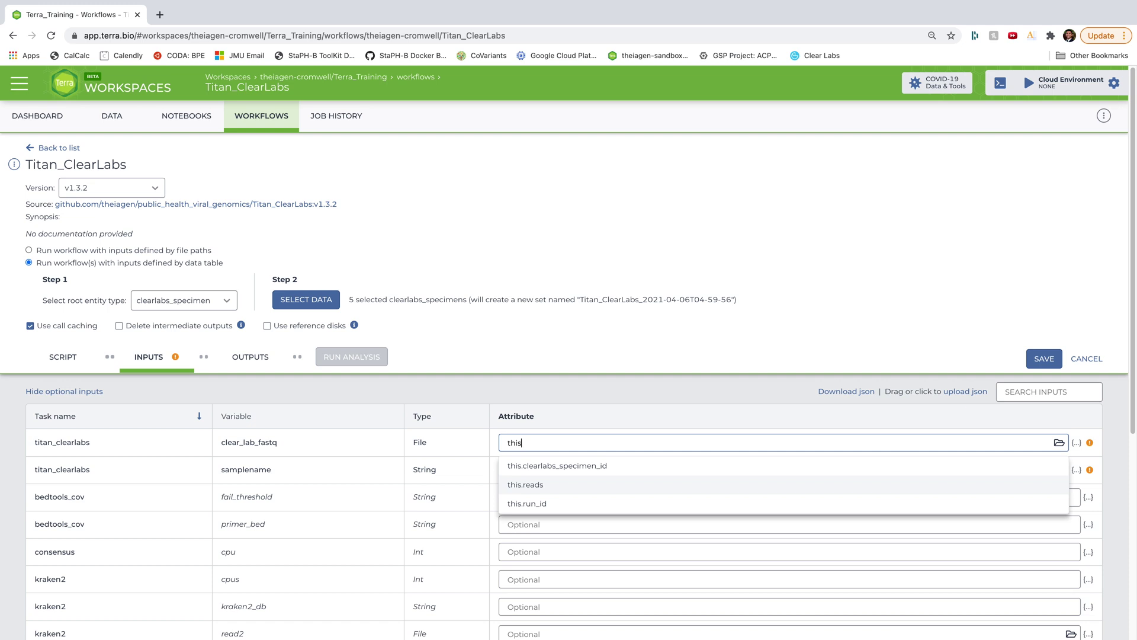
pyautogui.press('Return')
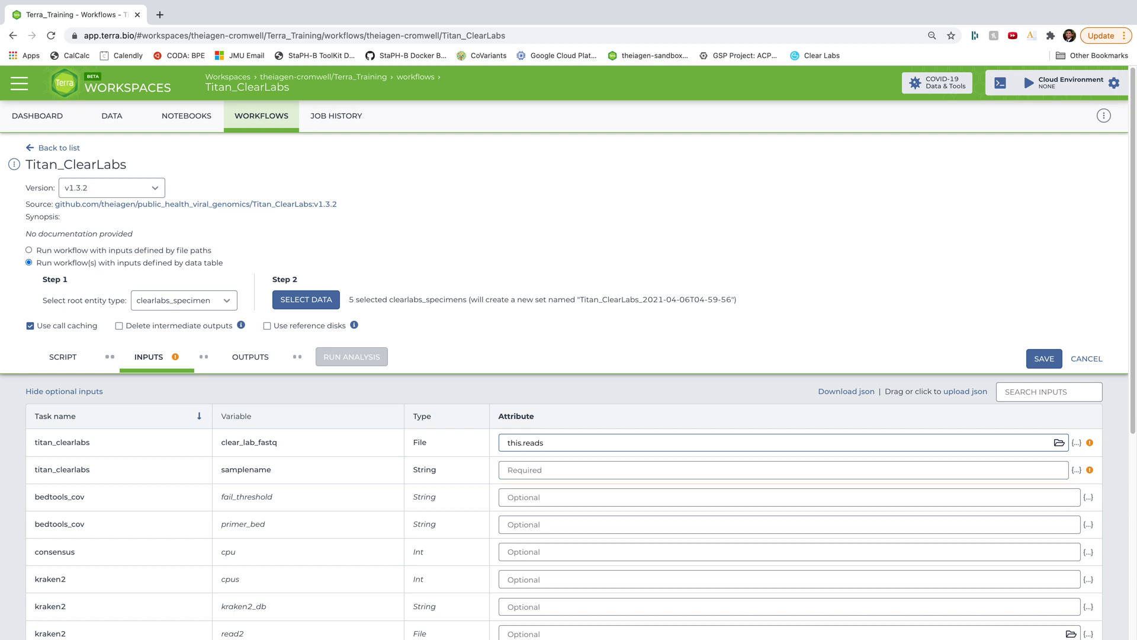
# Step: Set the samplename input to this.clearlabs_specimen_id
pyautogui.click(546, 472)
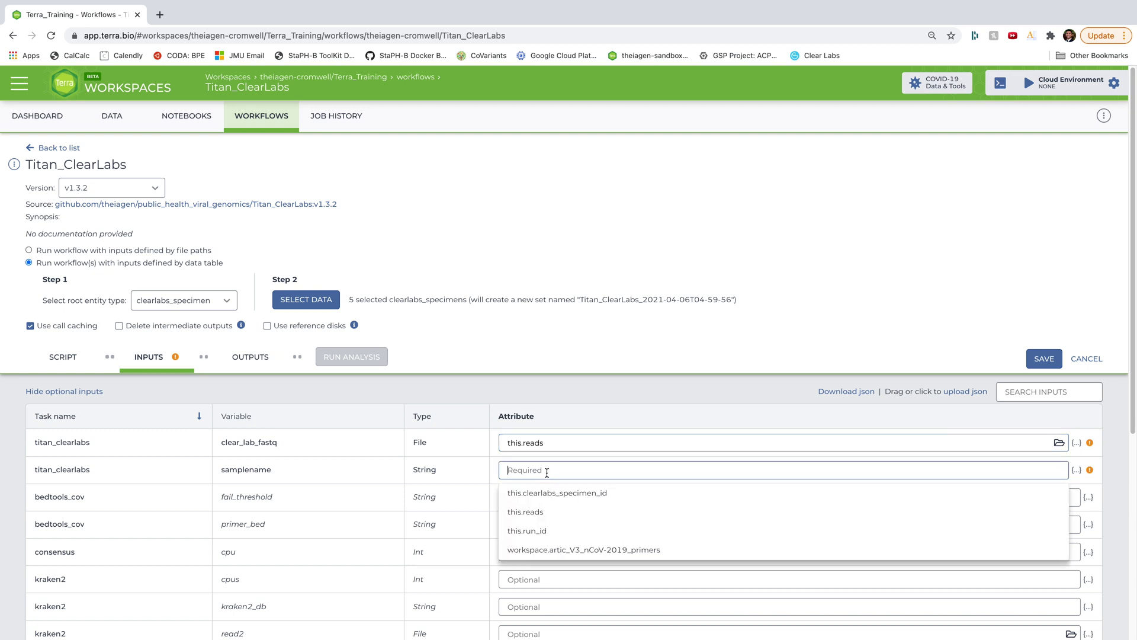
pyautogui.write('this.')
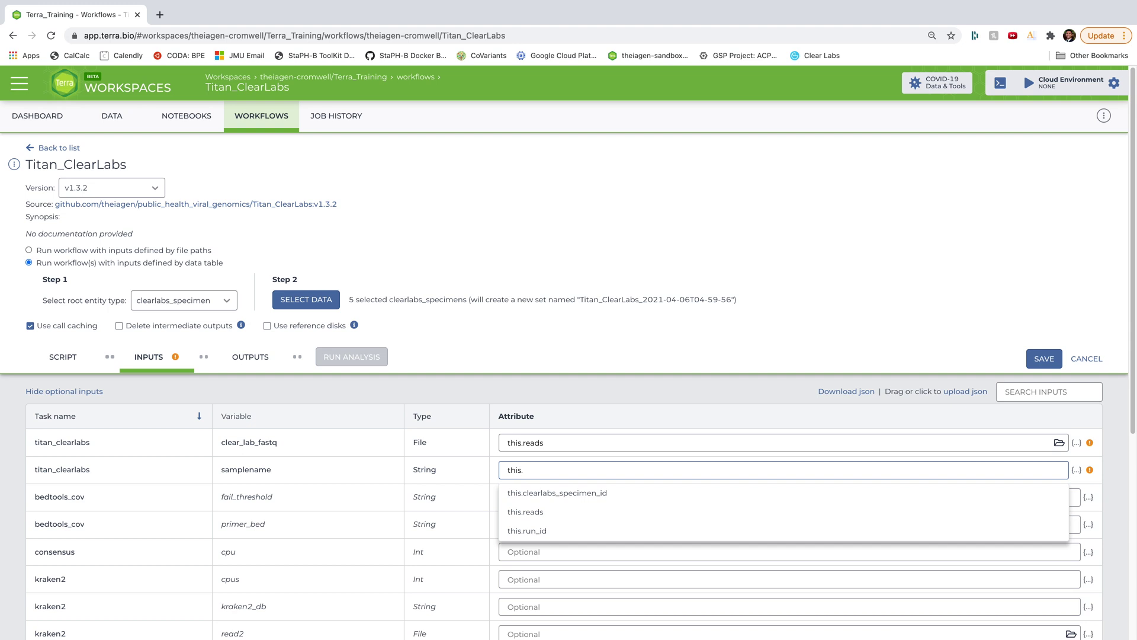
pyautogui.press('BackSpace')
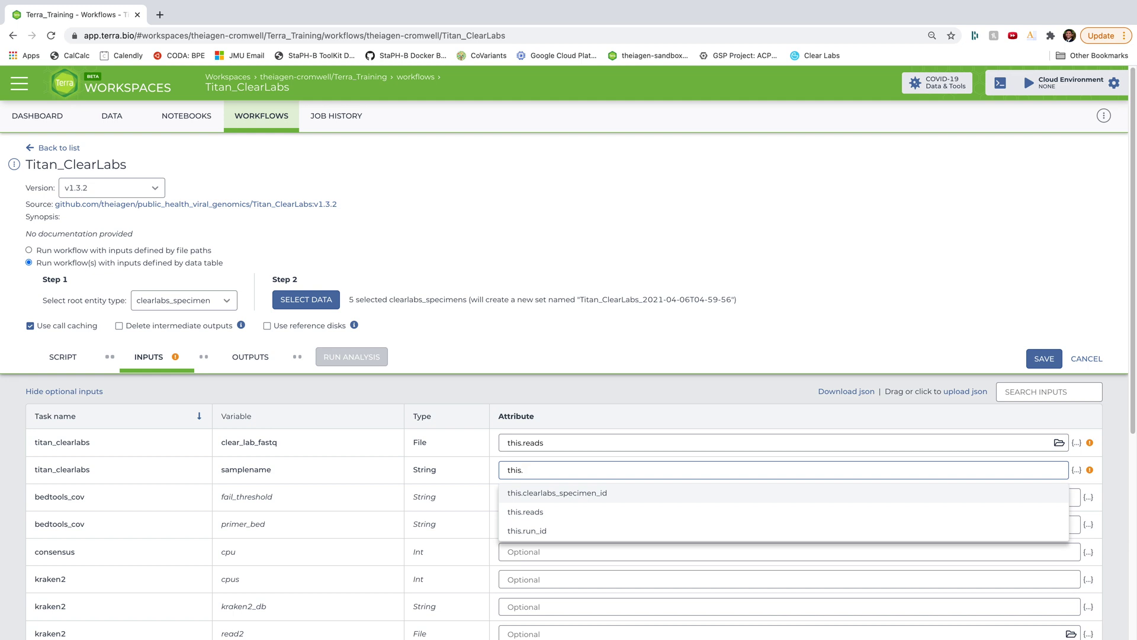
pyautogui.press('Return')
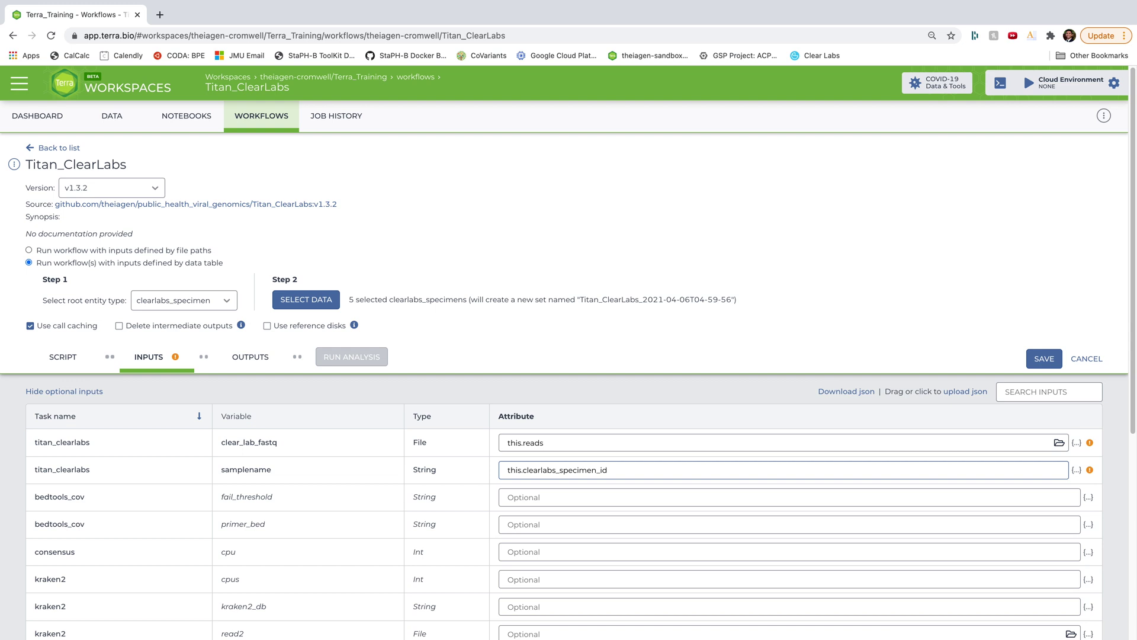
# Step: Fill all outputs with default attributes like this.assembly_fasta and save the configuration
pyautogui.click(235, 362)
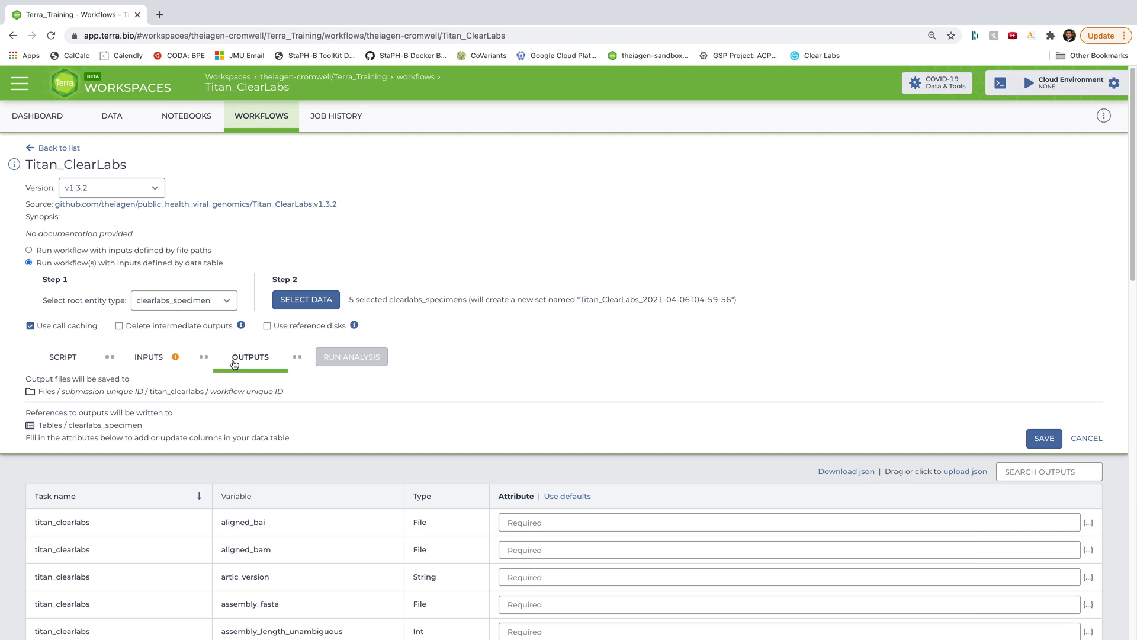
pyautogui.click(588, 500)
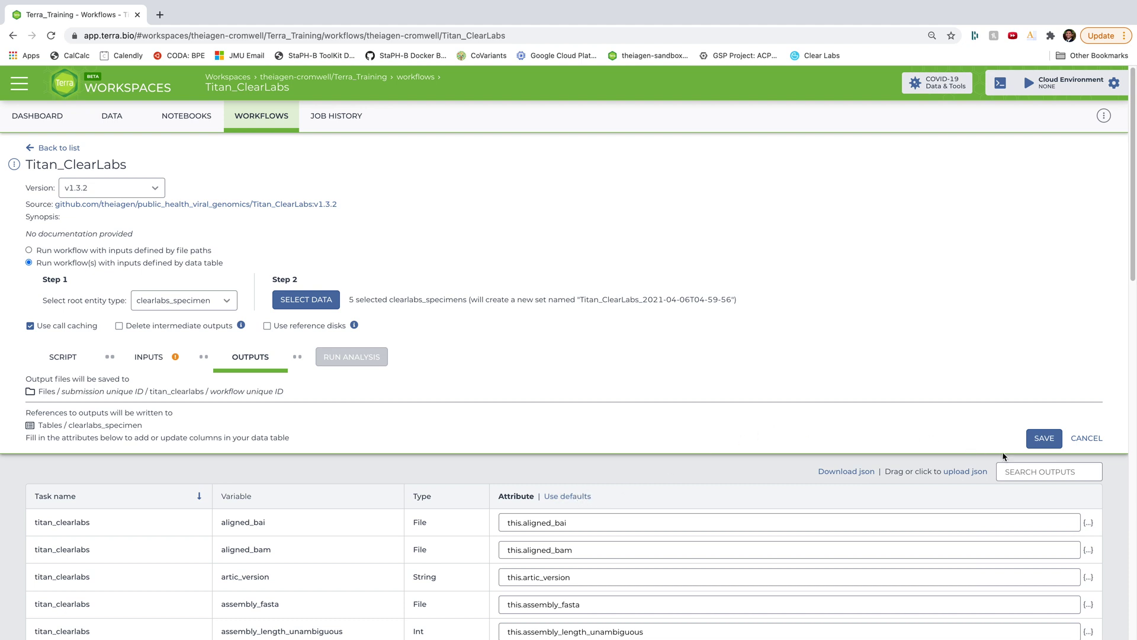
pyautogui.click(1042, 444)
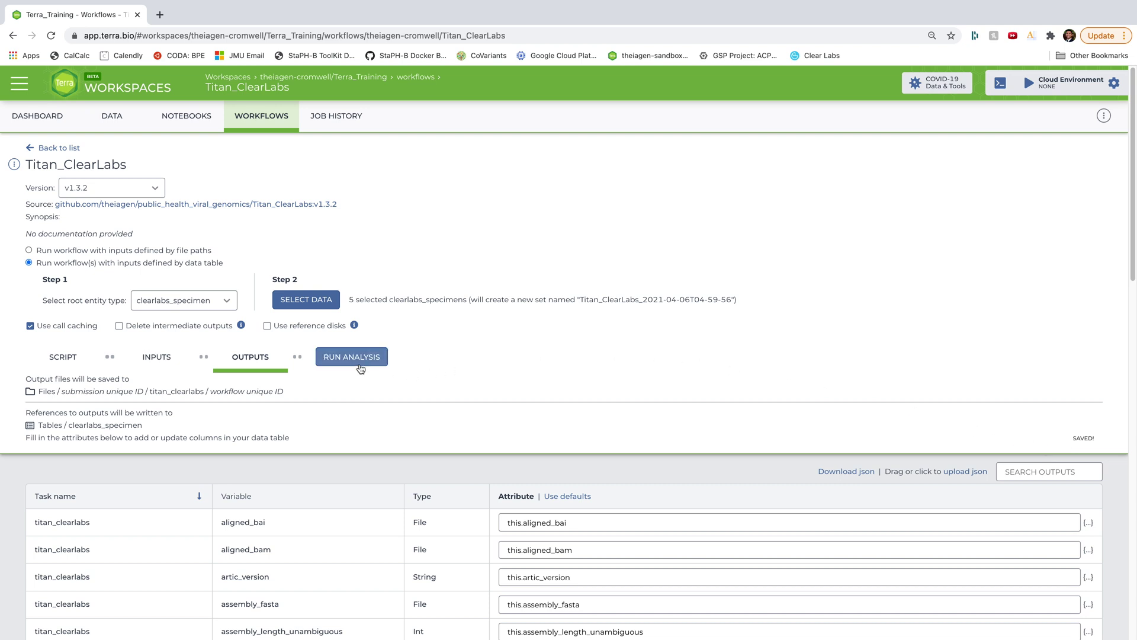
# Step: Launch the Titan_ClearLabs analysis for the five selected specimens
pyautogui.click(361, 368)
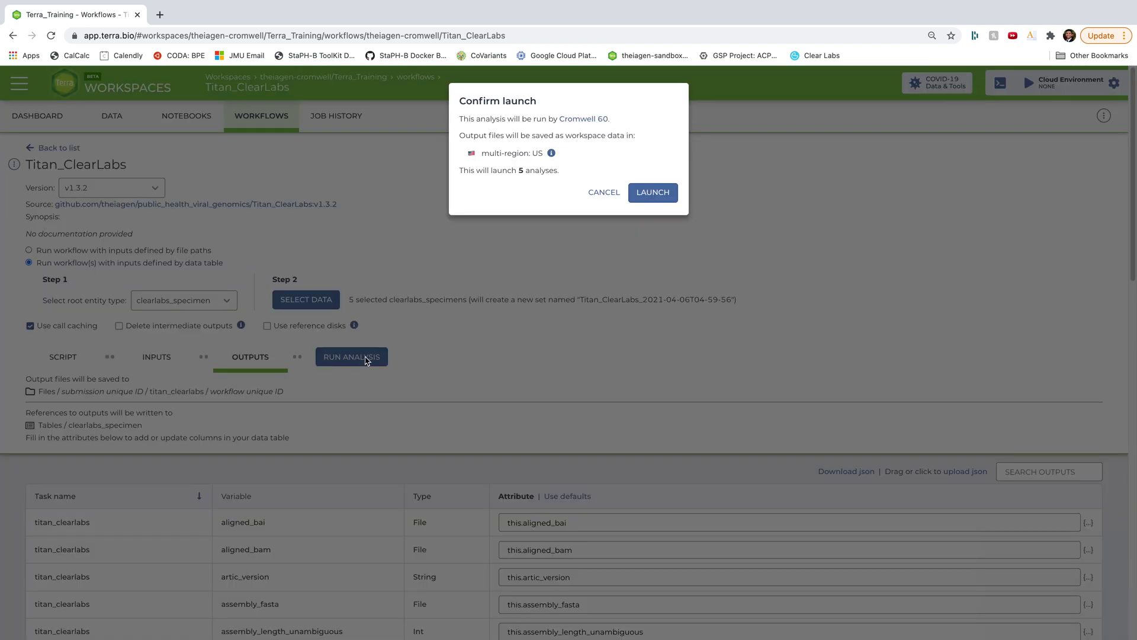
pyautogui.click(669, 197)
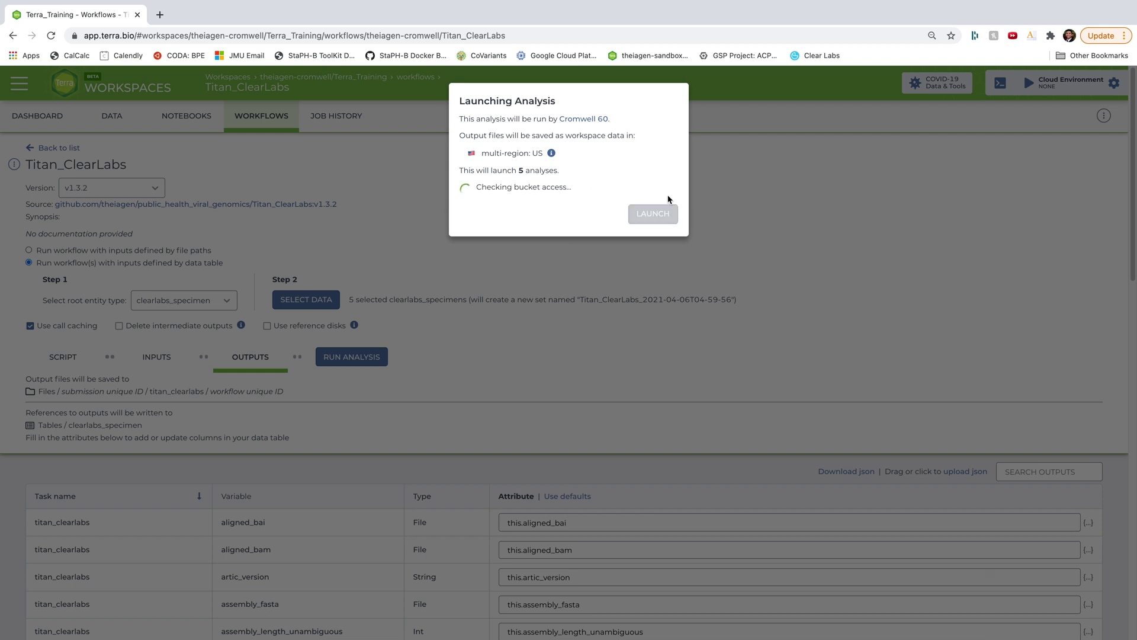